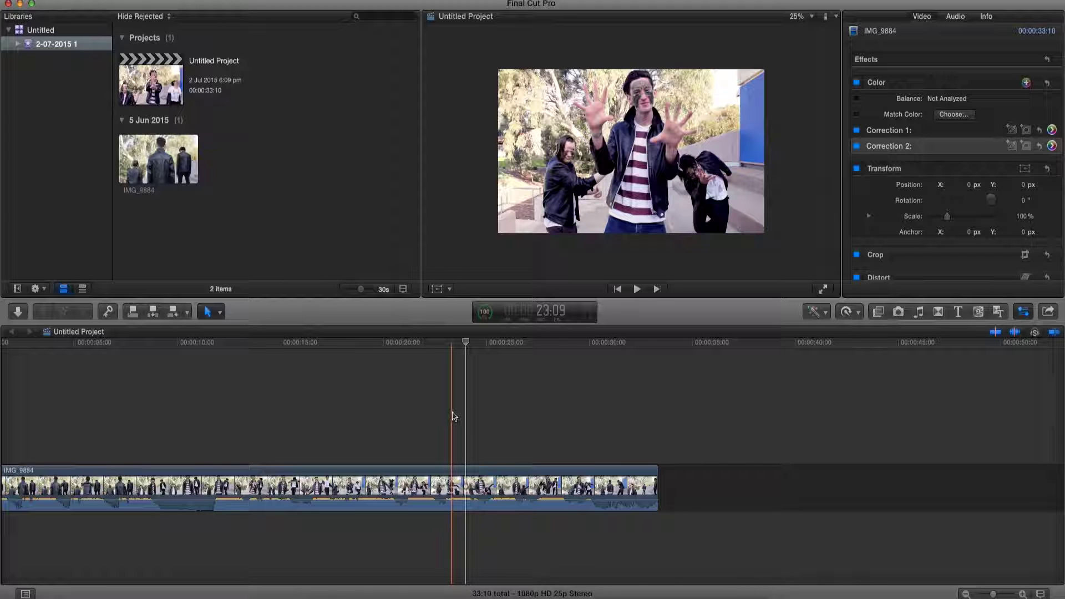
Step: In Safari, search Google Images for 'len flare' and open a blue flare at full size
click(366, 592)
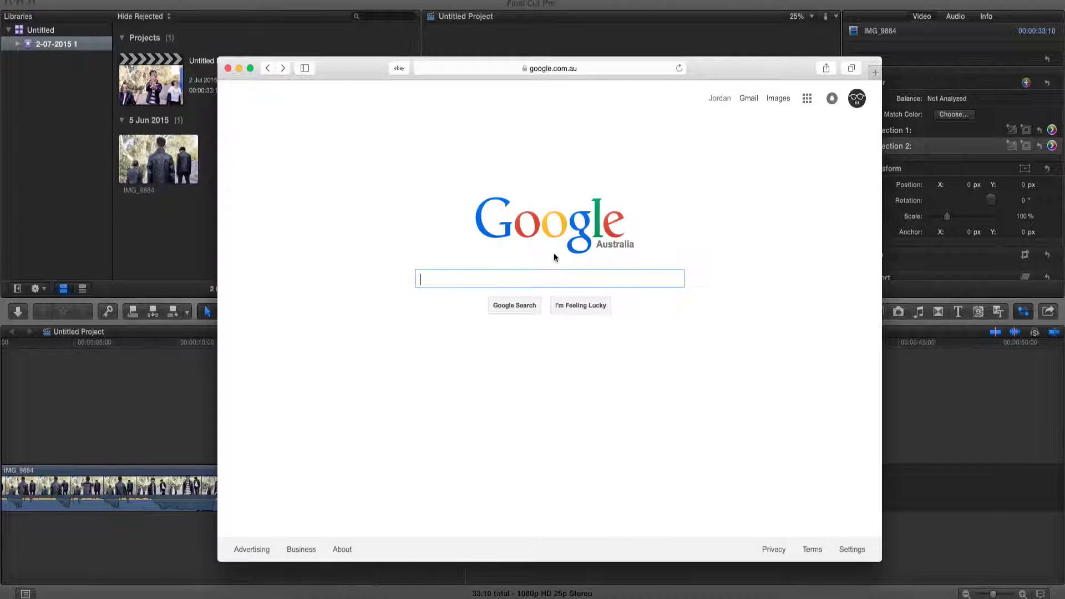
text(len flare)
key(Return)
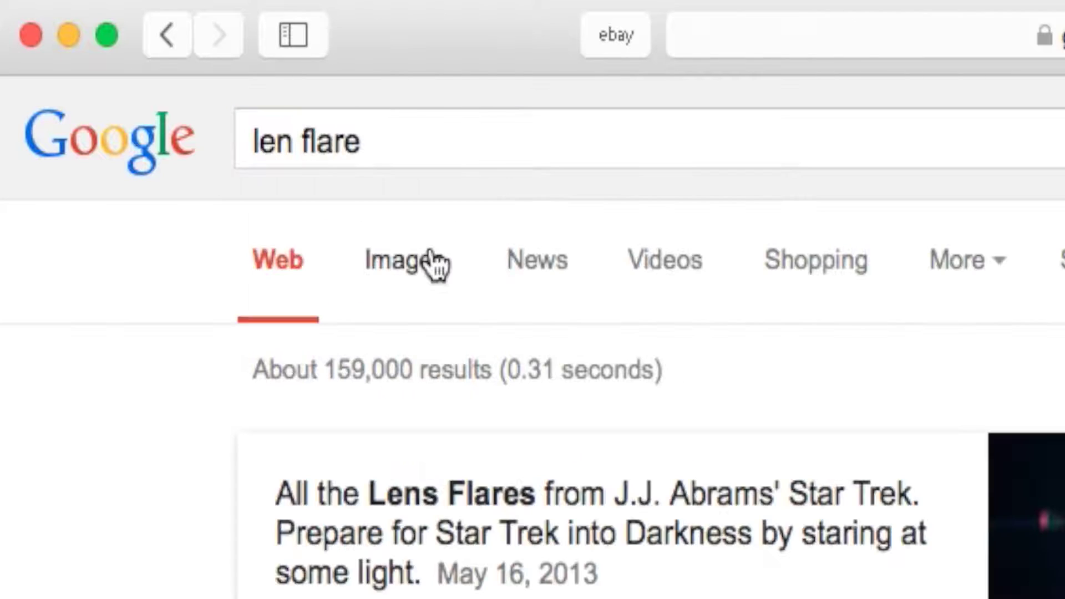
click(408, 269)
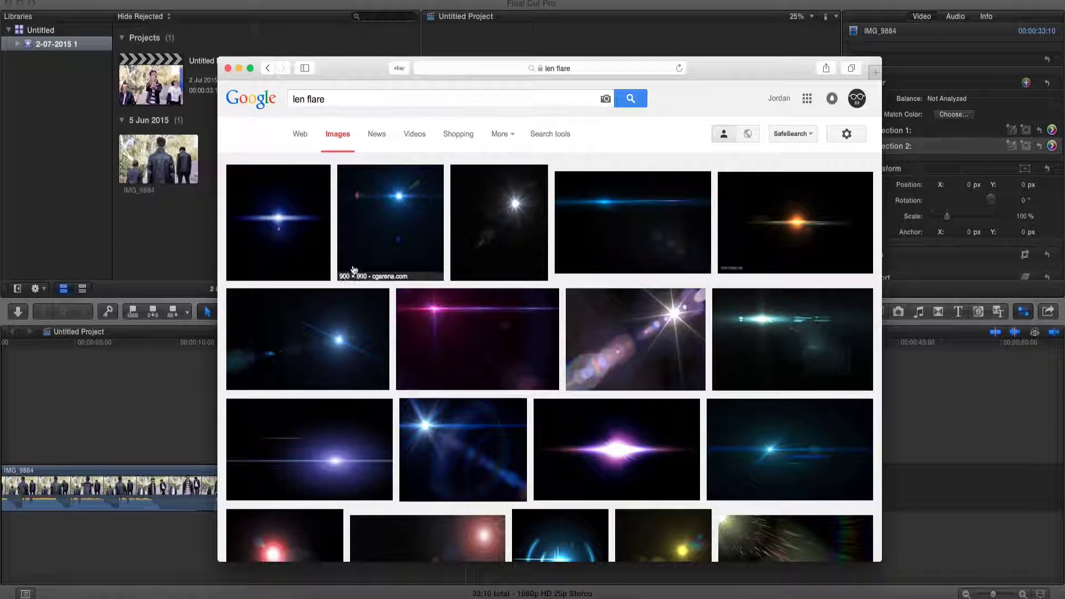
scroll(546, 339, down, 3)
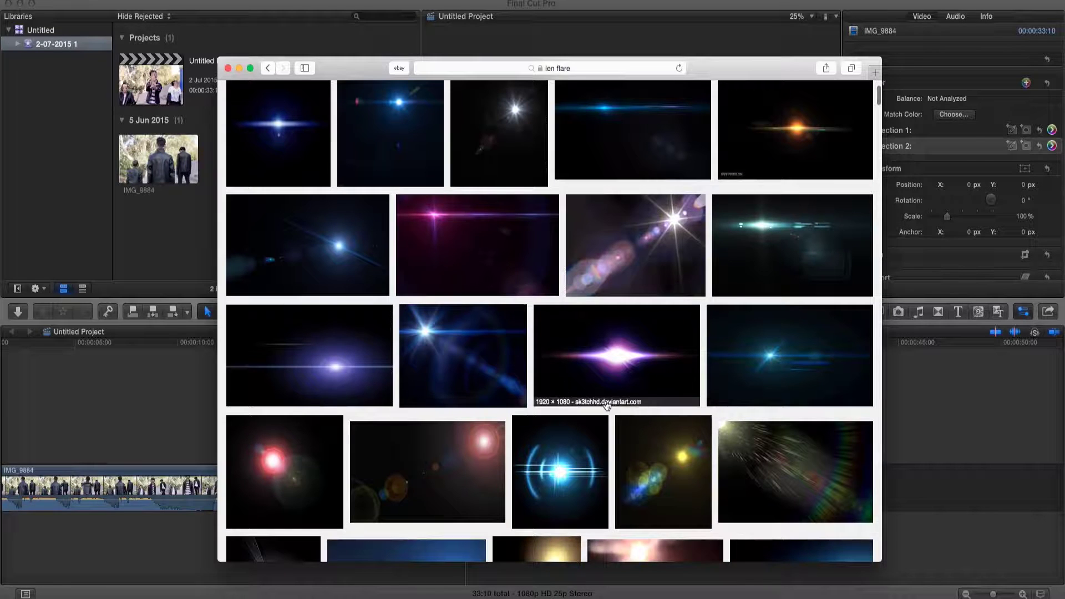
click(477, 344)
click(701, 307)
Step: Save the flare image to the Desktop as lens-flare-effect.jpg, replacing the existing file
right_click(556, 268)
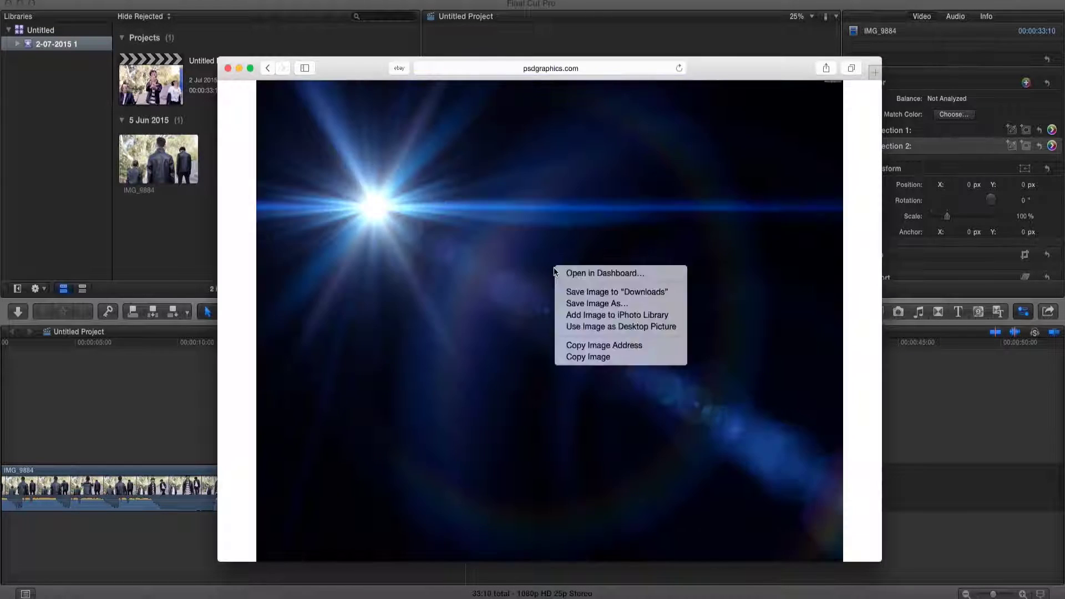
click(592, 307)
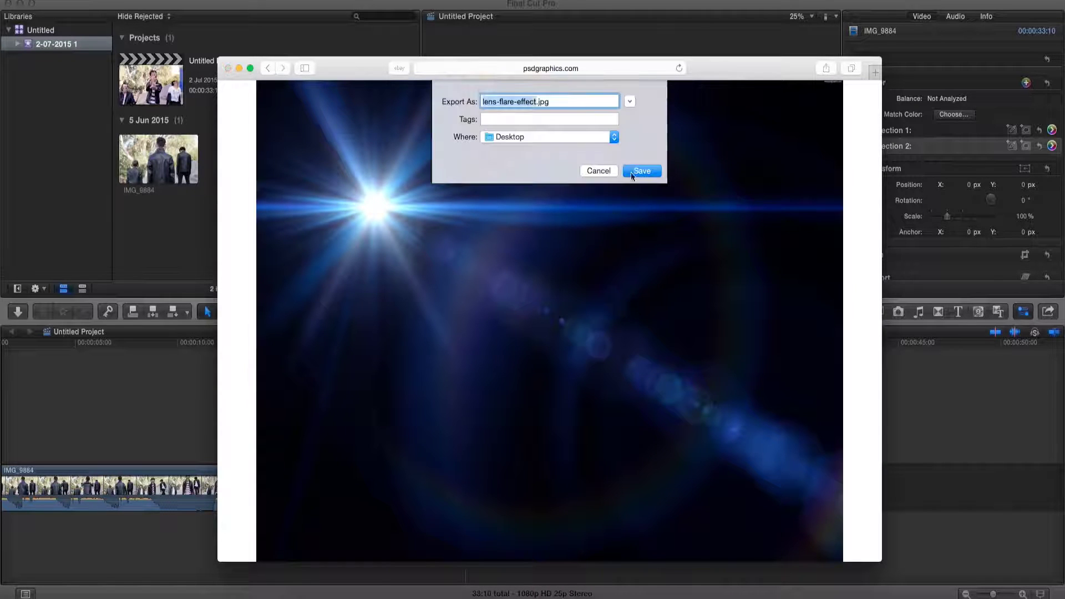
click(632, 169)
click(629, 158)
click(151, 389)
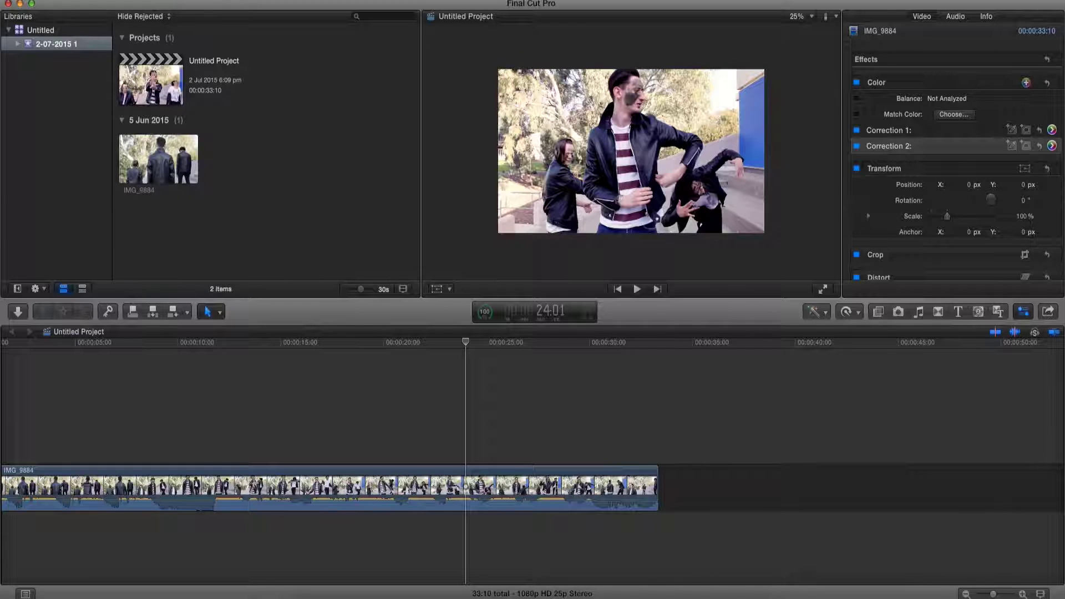
Step: Import lens-flare-effect.jpg from the Desktop and connect it above the IMG_9884 clip in the timeline
click(102, 2)
mouse_move(119, 64)
click(249, 65)
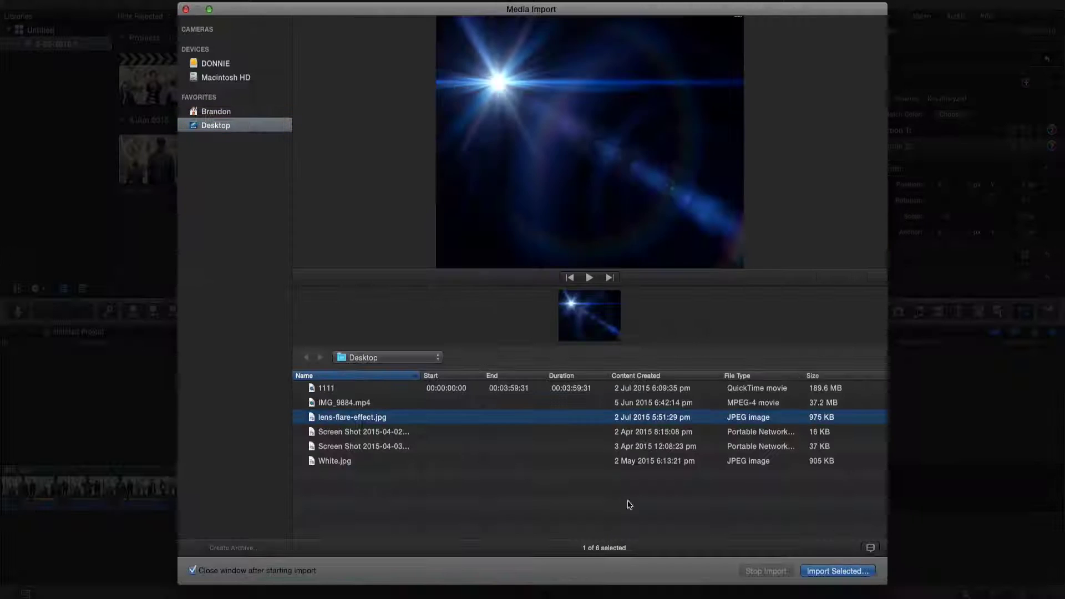
key(Return)
click(643, 327)
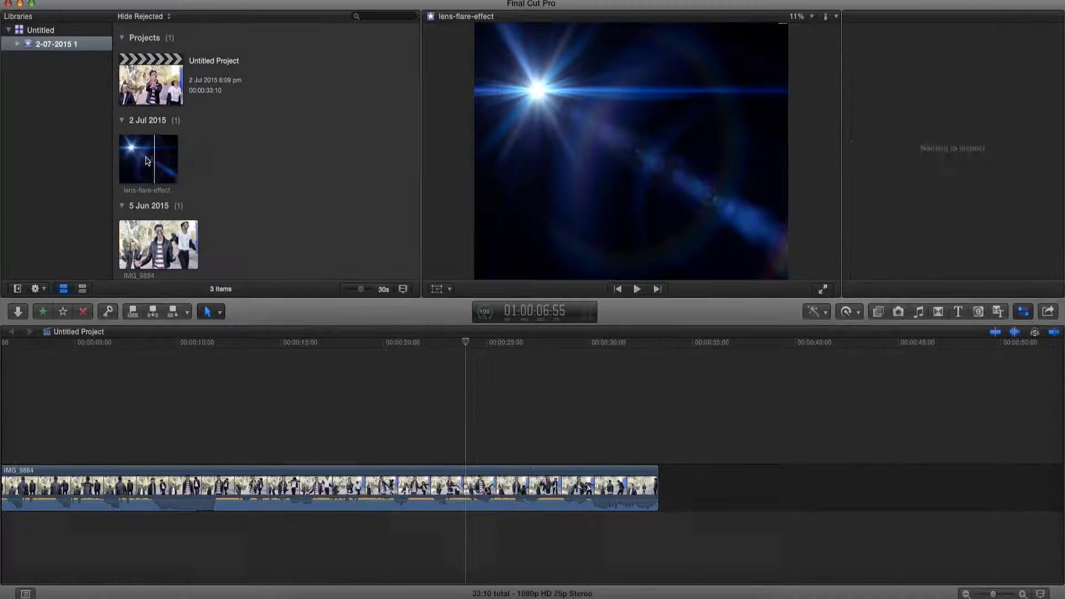
click(148, 160)
drag(160, 162, 637, 427)
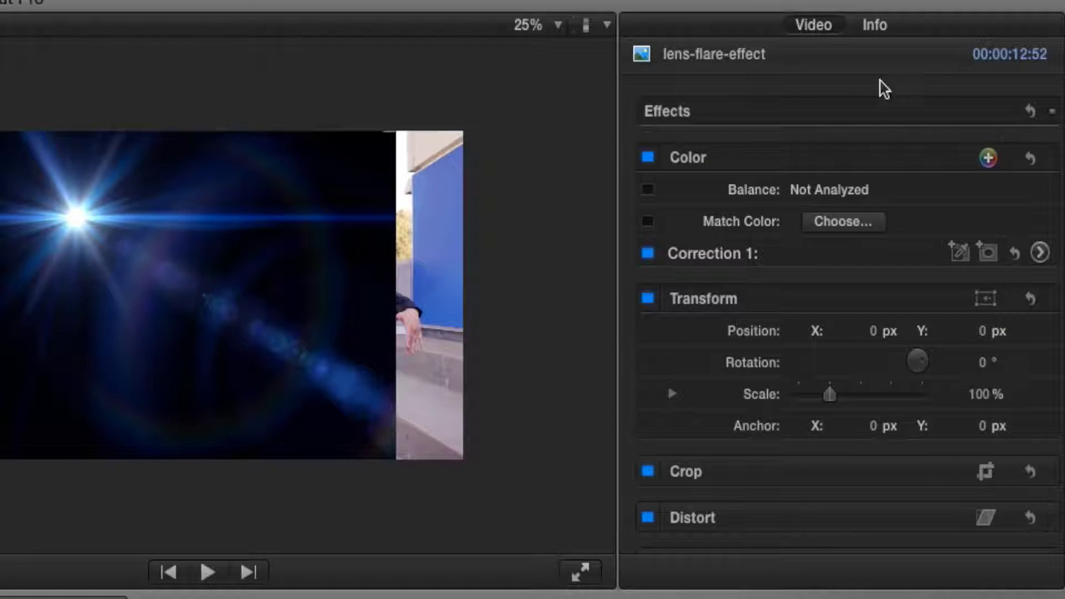
Step: Choose Screen as the flare clip's Compositing blend mode in the Video Inspector
scroll(808, 242, down, 5)
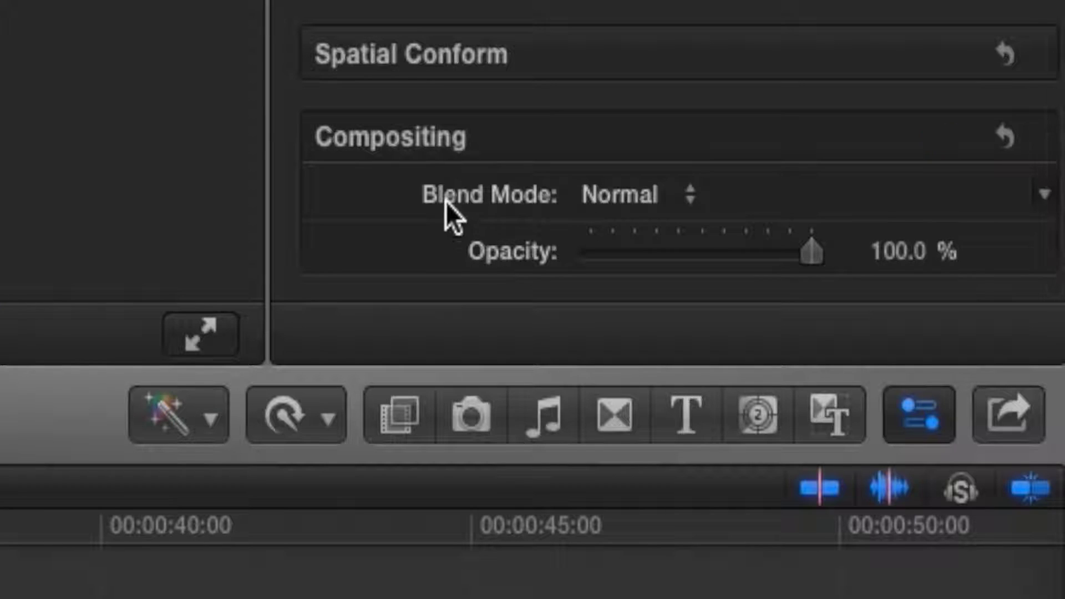
click(634, 200)
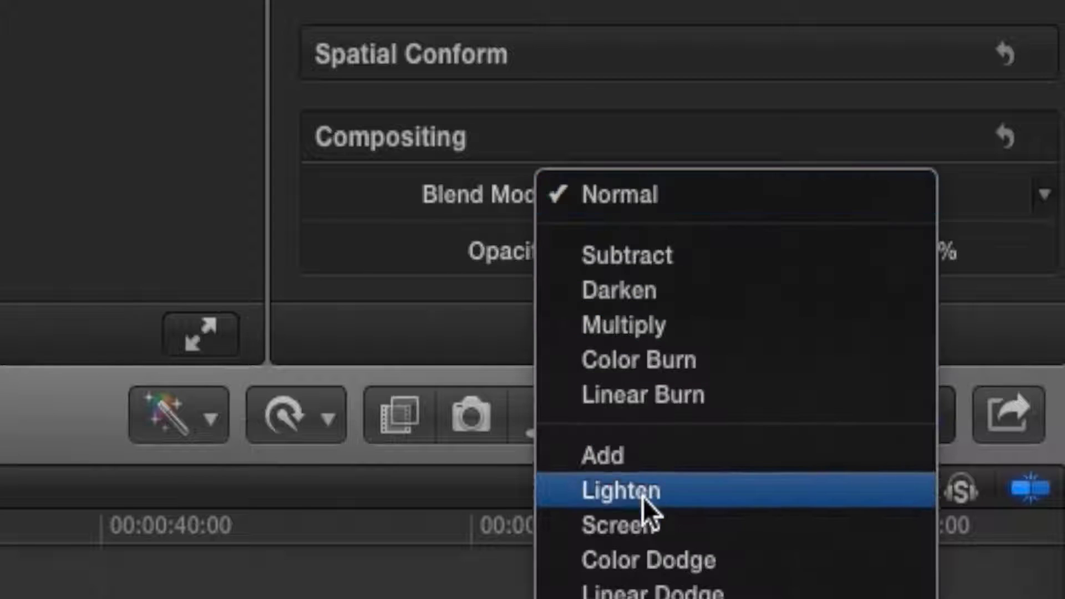
click(639, 523)
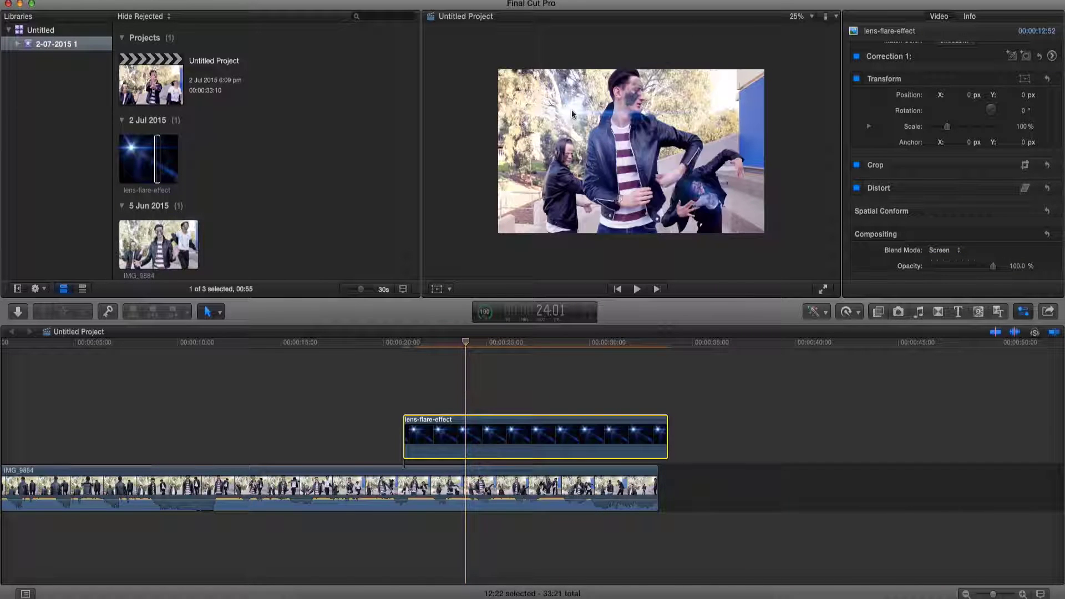
Step: Enlarge the flare, flip it horizontally and rotate it about -16 degrees over the top-right
click(437, 290)
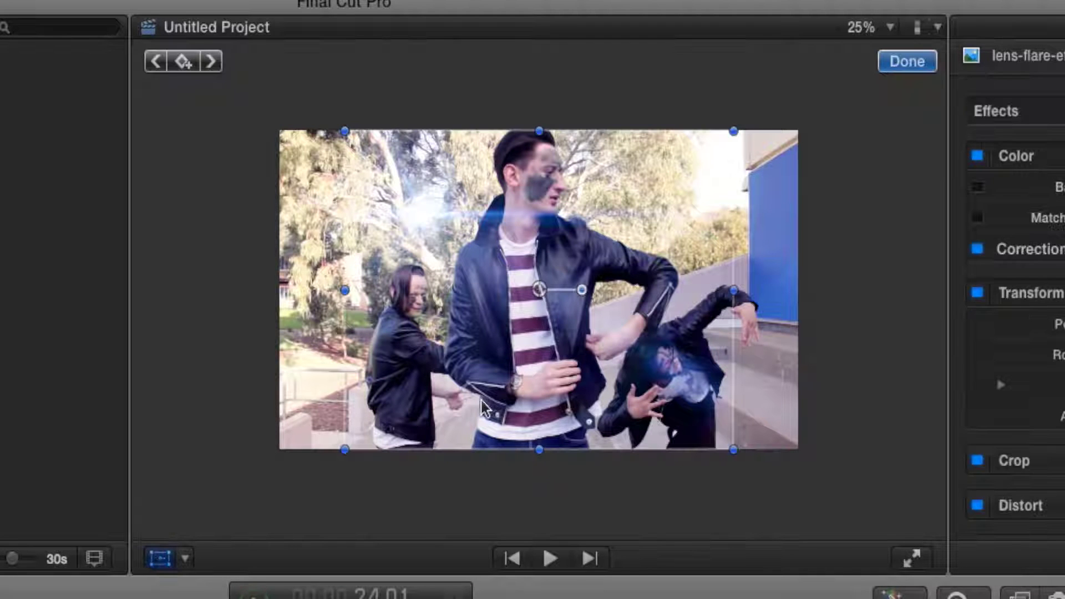
drag(345, 449, 235, 521)
drag(239, 292, 873, 306)
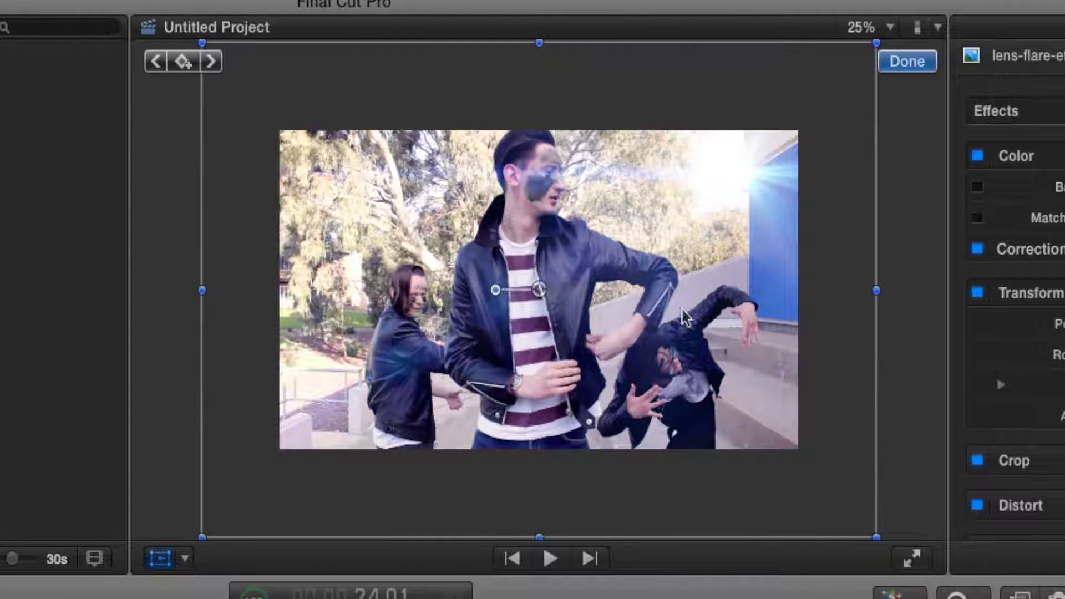
drag(495, 289, 566, 289)
click(907, 61)
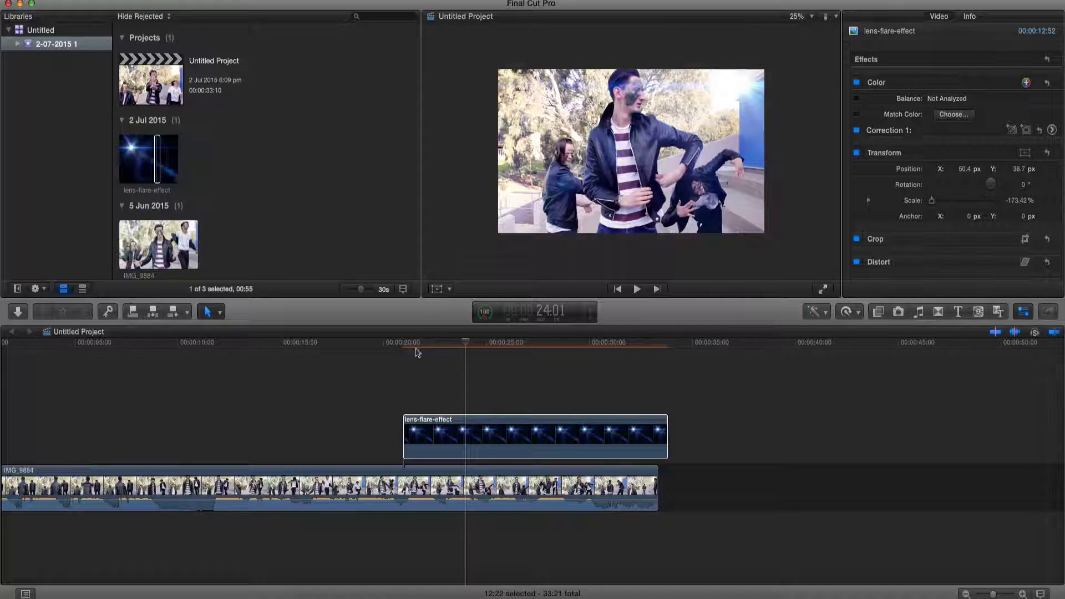
Step: Preview the project playback from about 20 seconds
click(397, 355)
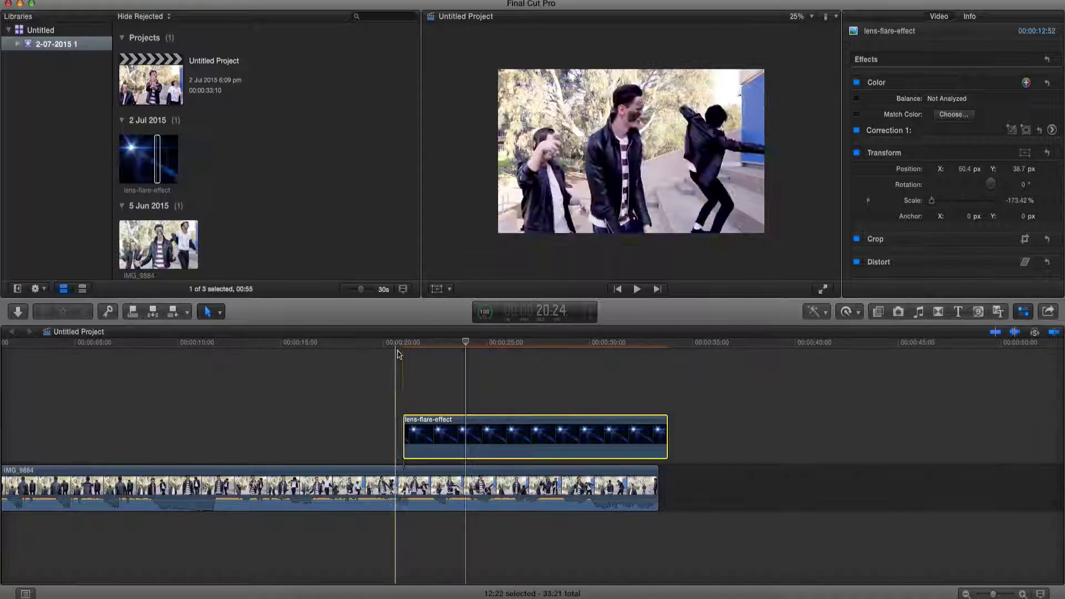
key(space)
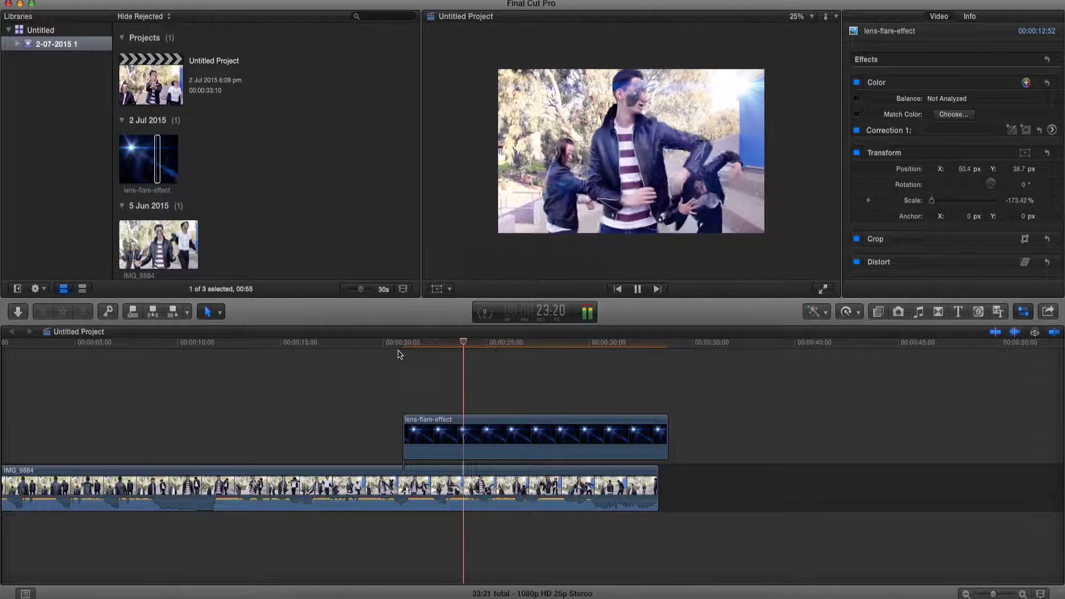
key(space)
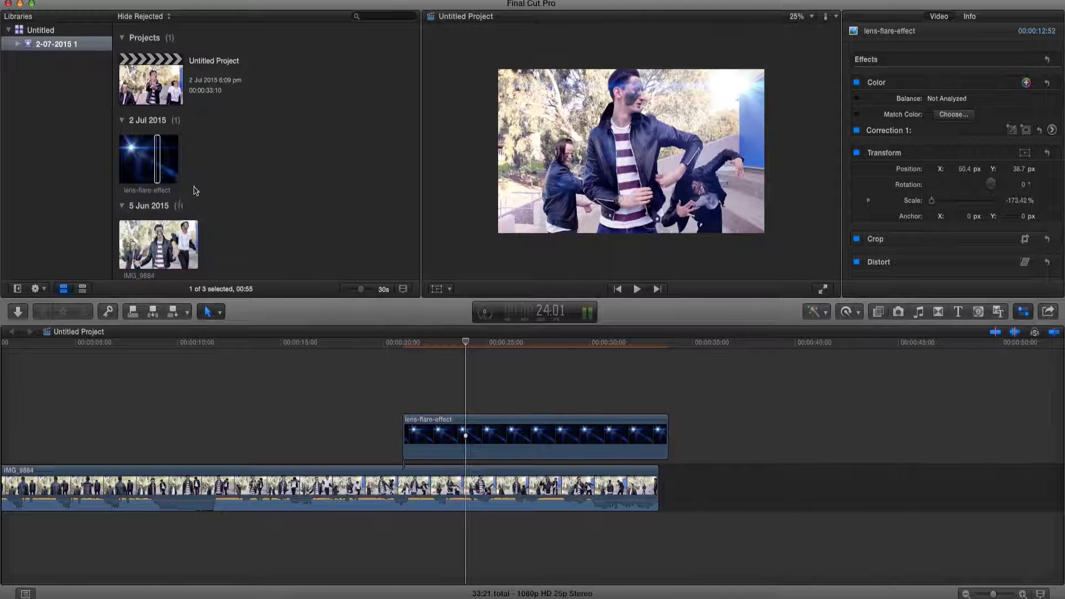
Step: Add a second lens-flare-effect clip above the first and set its blend mode to Screen
drag(166, 164, 404, 382)
click(413, 388)
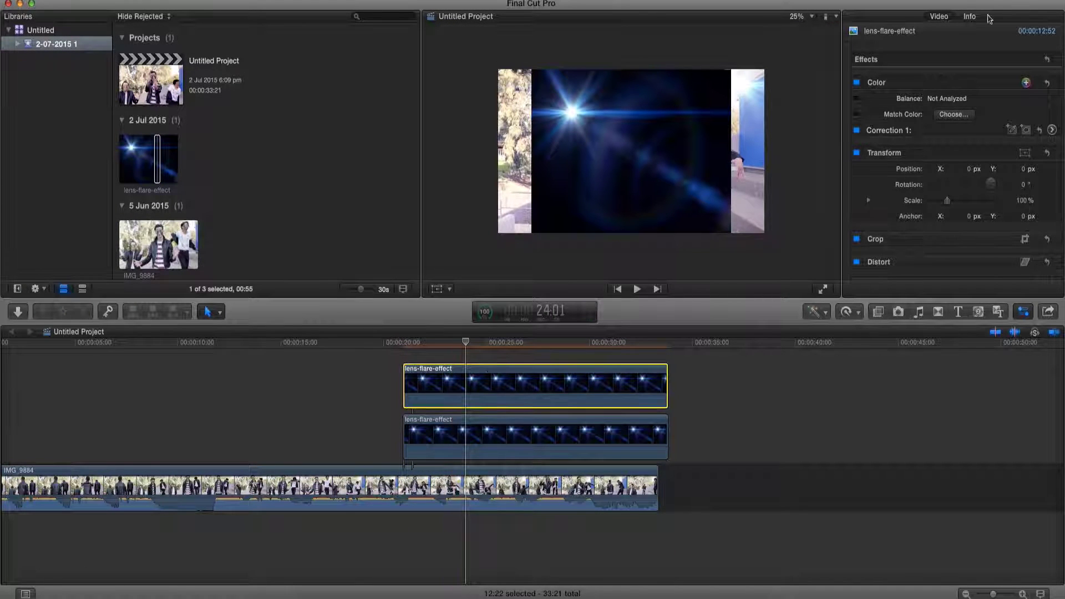
scroll(943, 222, down, 3)
click(949, 250)
click(939, 342)
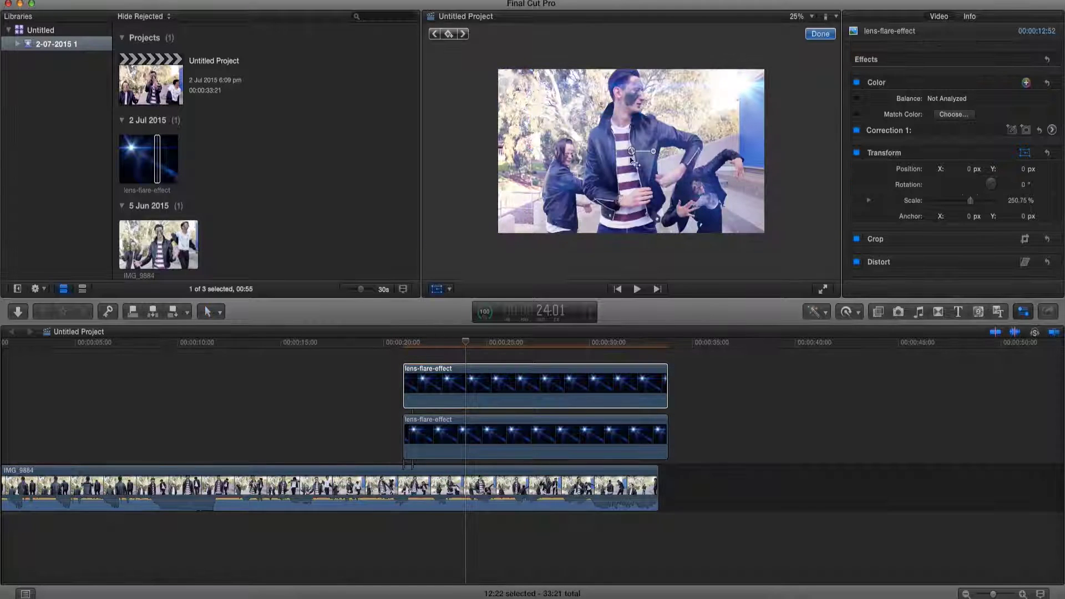
Step: Shift the second flare toward the lower left, preview it, and return to about 21:17
drag(662, 188, 644, 258)
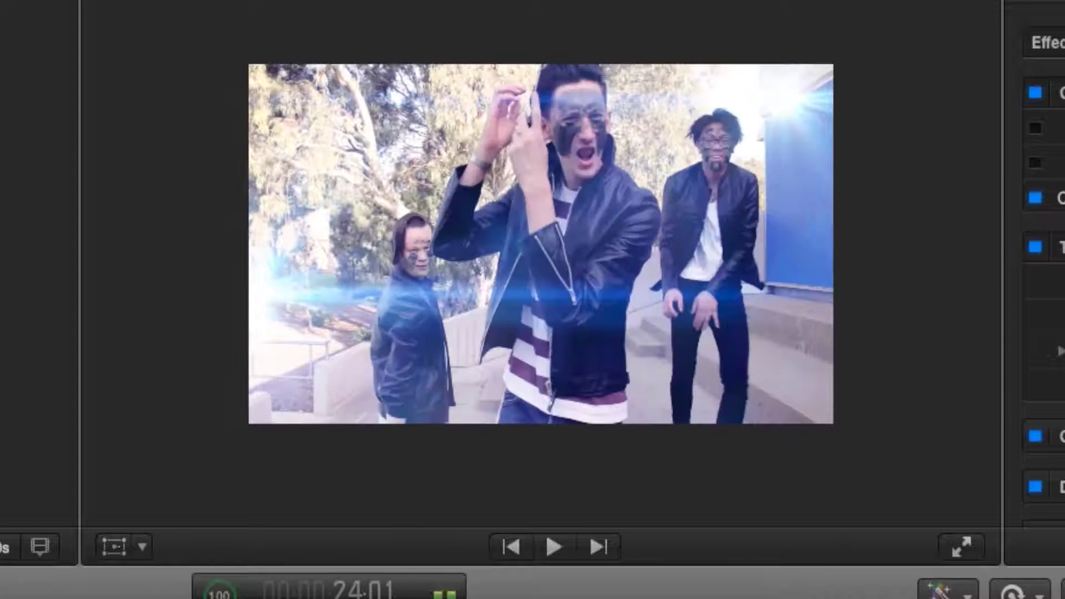
key(space)
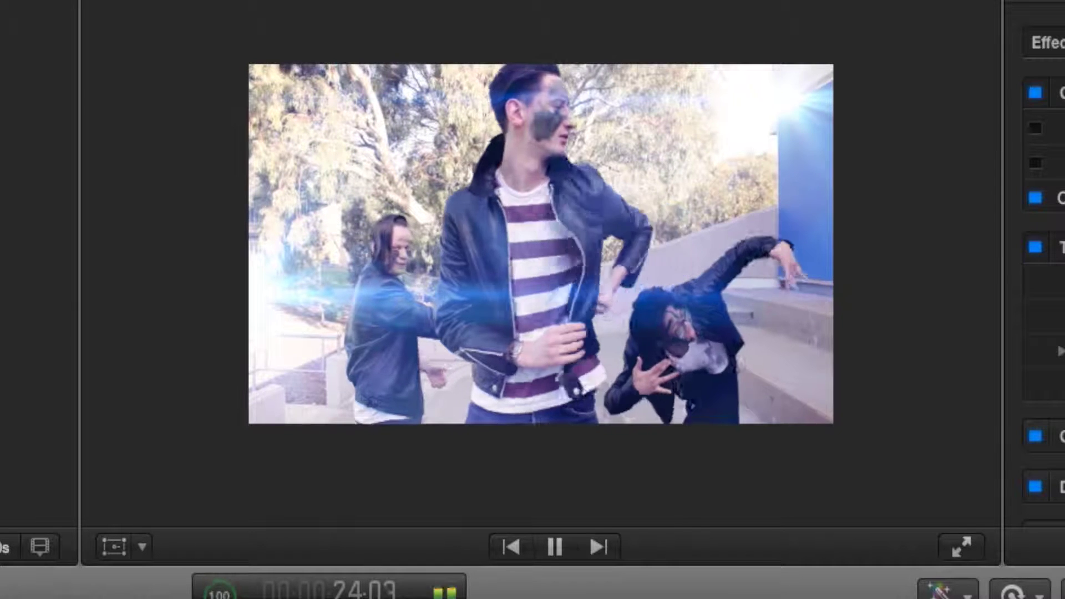
key(space)
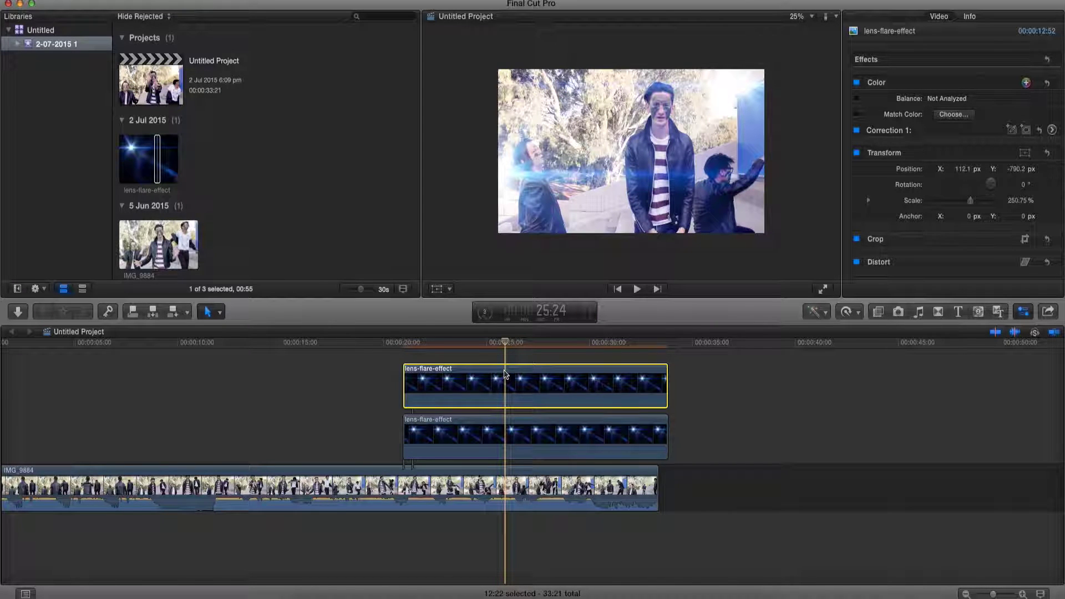
drag(506, 347, 417, 346)
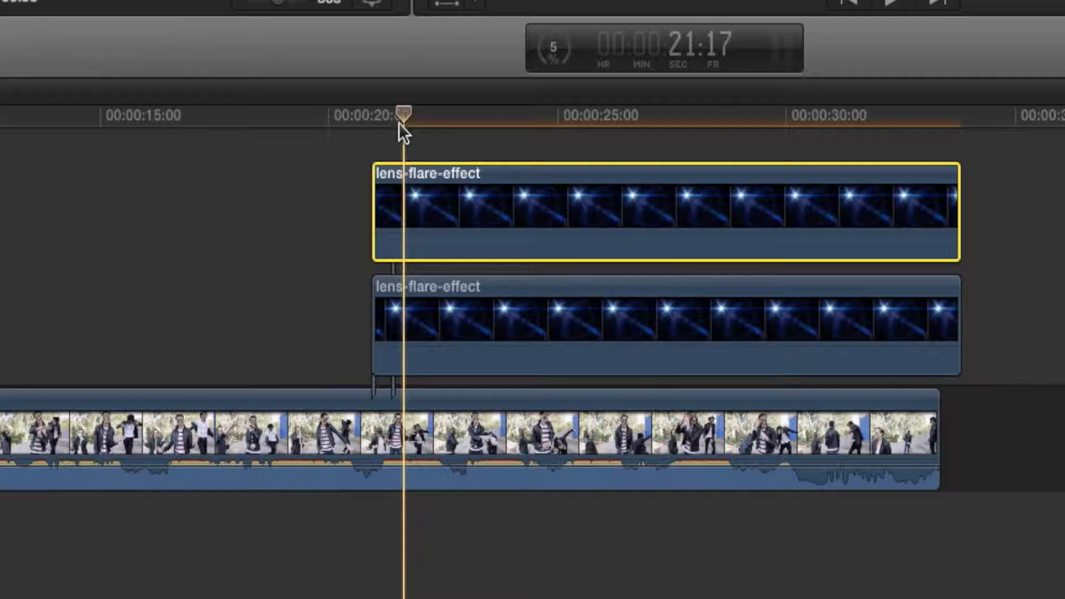
Step: At 21:16, add Position, Rotation and Scale keyframes to the second flare
drag(417, 343, 431, 341)
drag(434, 108, 402, 114)
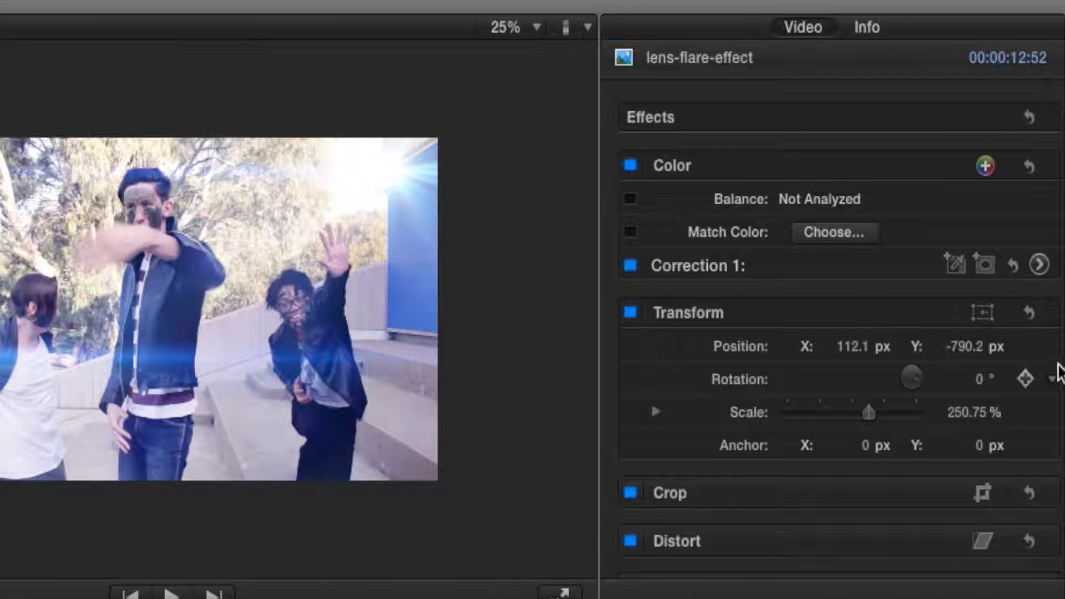
click(1025, 346)
click(1025, 379)
click(1025, 412)
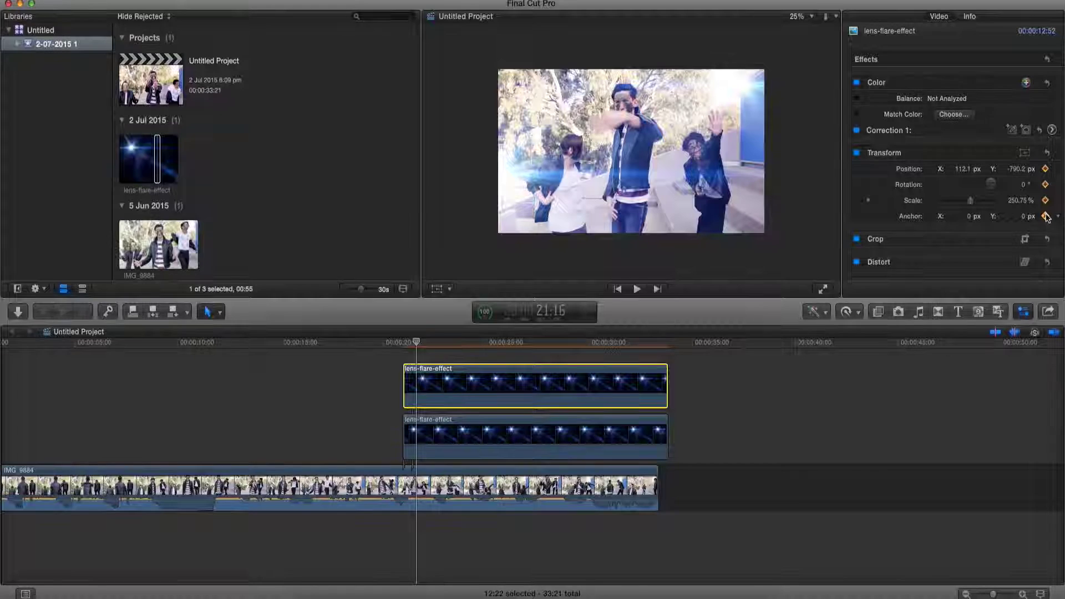
Step: Near 28:01, add Rotation, Scale and Anchor keyframes and move the flare up into the frame
key(space)
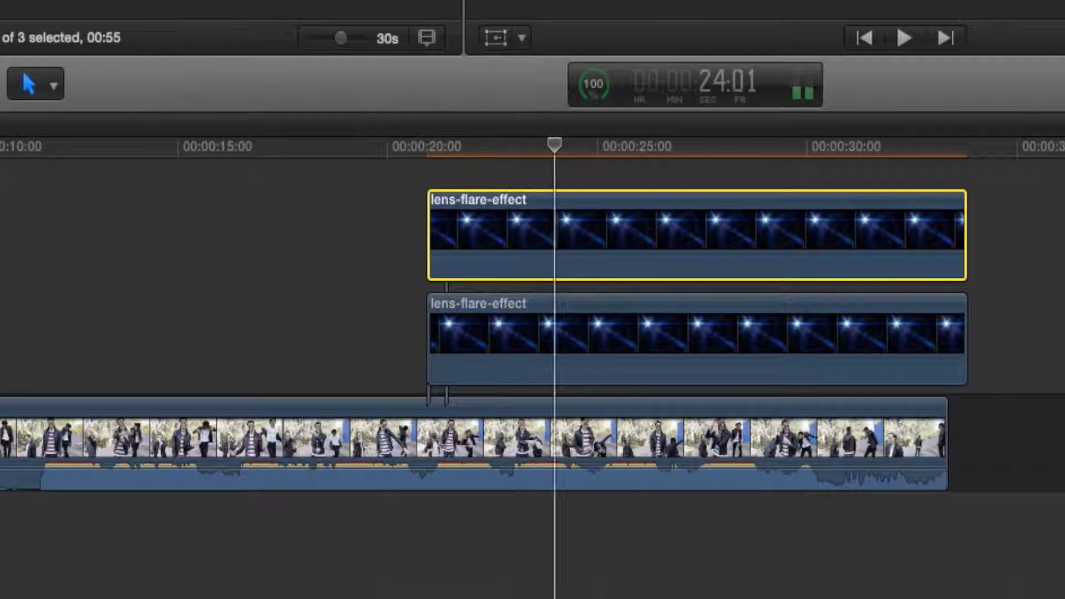
key(space)
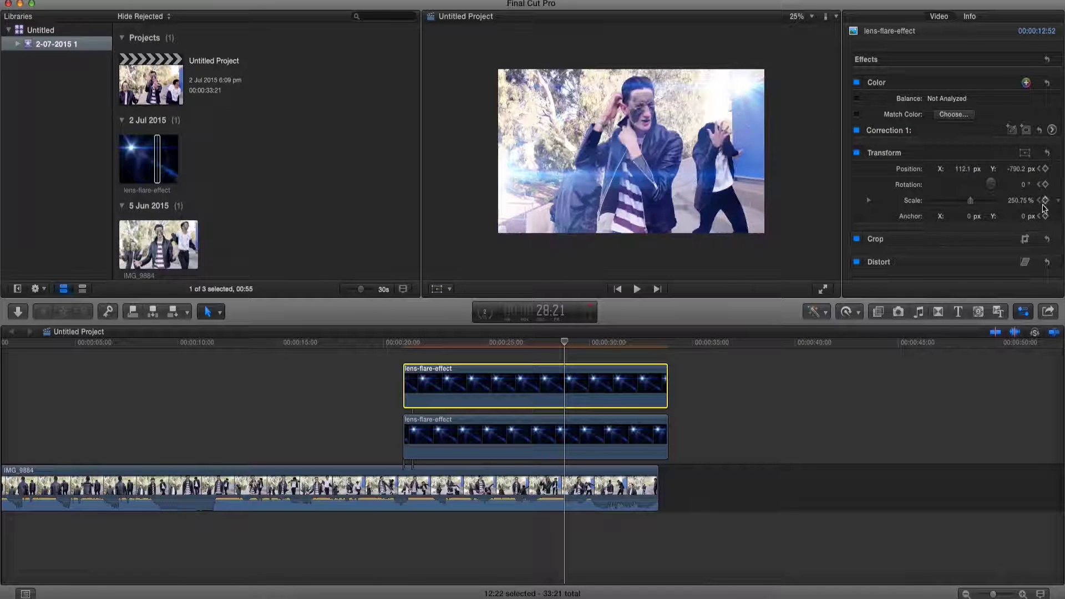
click(1046, 185)
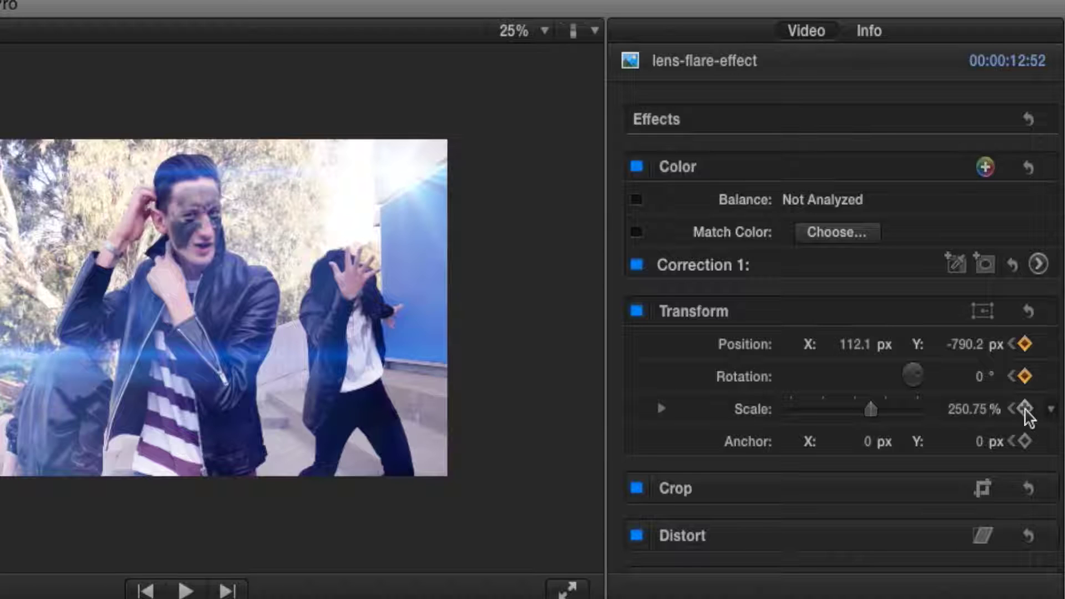
click(1045, 200)
click(1045, 216)
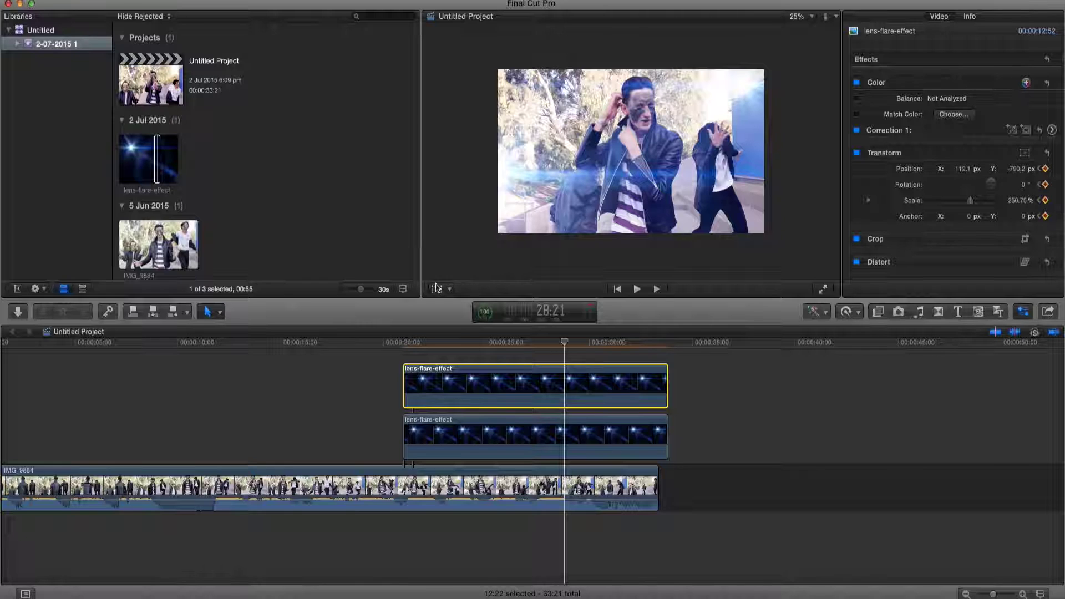
click(436, 288)
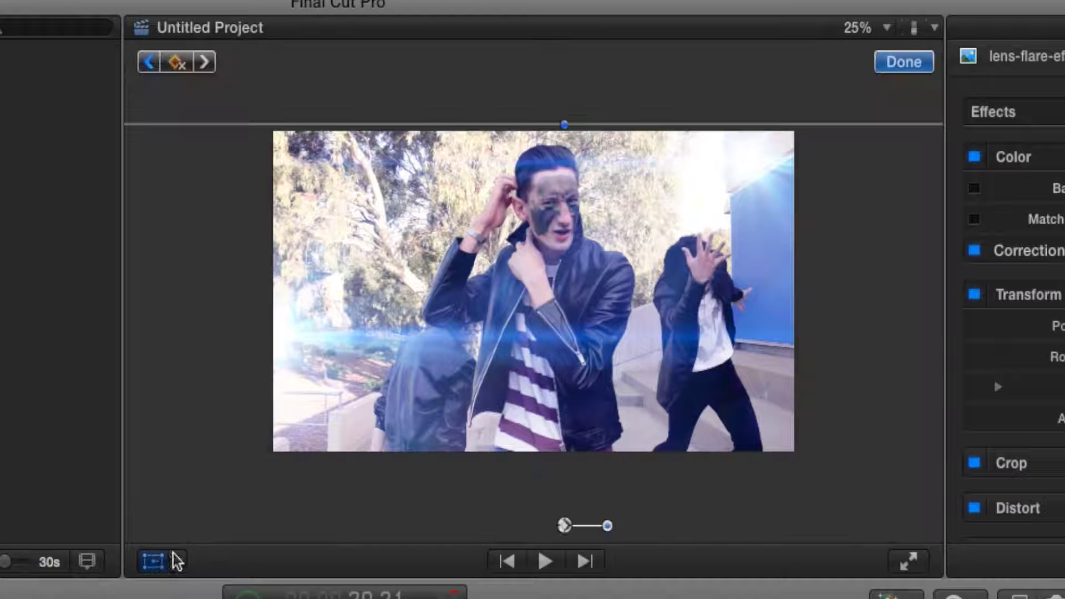
drag(566, 526, 601, 349)
click(904, 62)
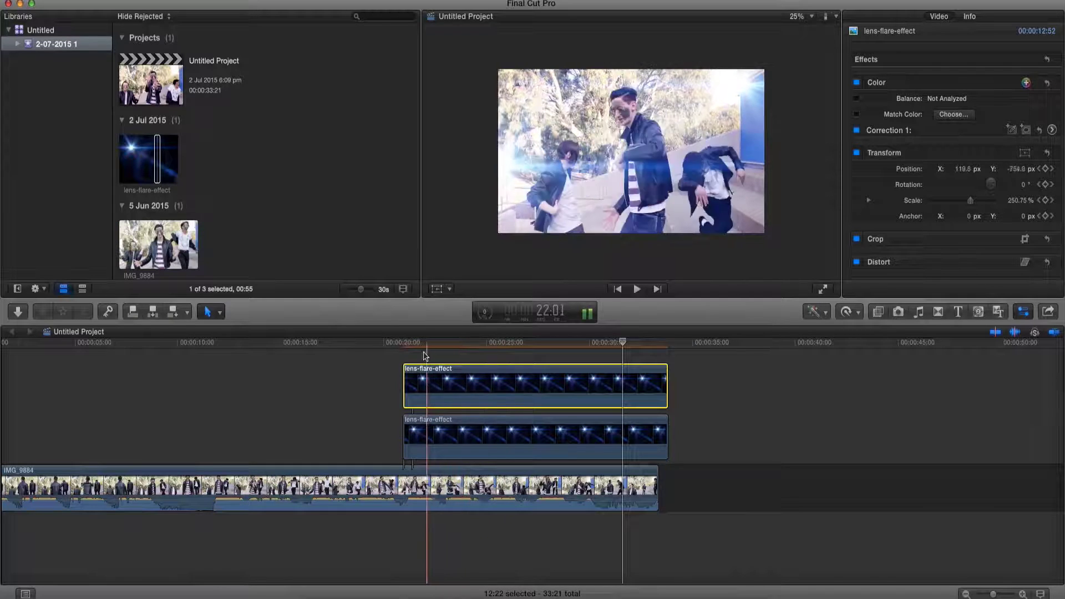
key(space)
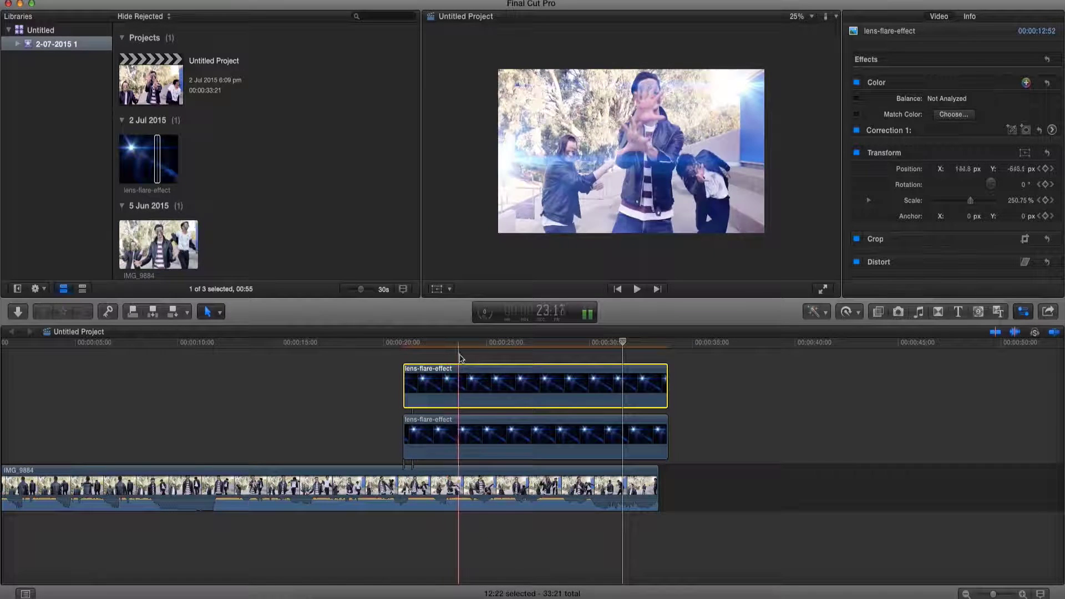